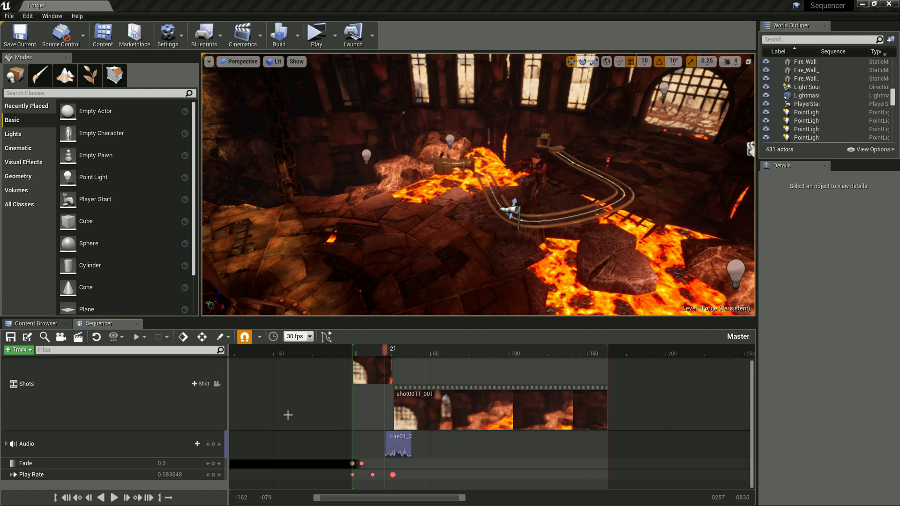
- Add an Events track to the sequence and key it at frame 21
{"action": "left_click", "coordinate": [20, 352]}
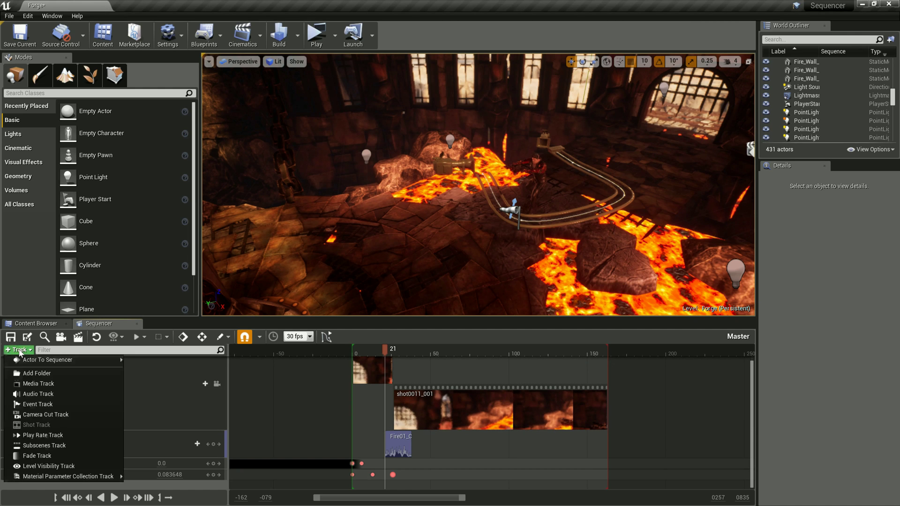
{"action": "left_click", "coordinate": [42, 405]}
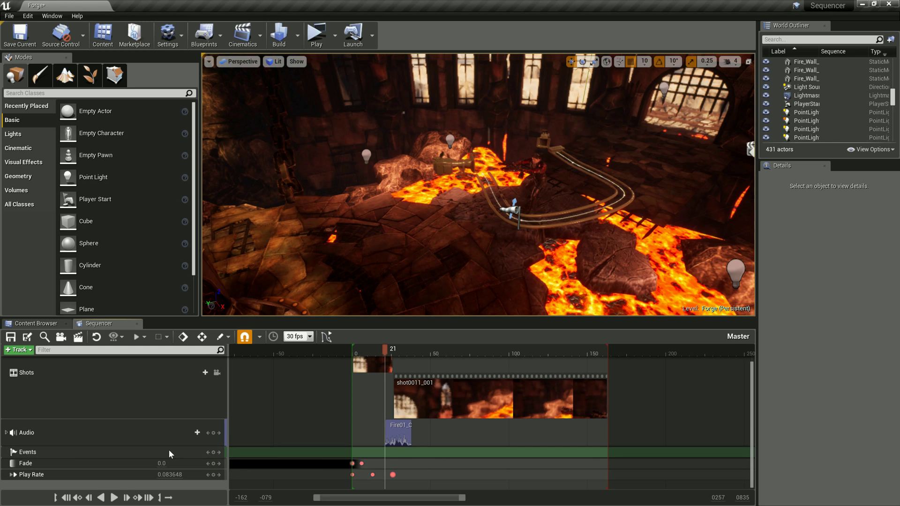
{"action": "left_click", "coordinate": [214, 453]}
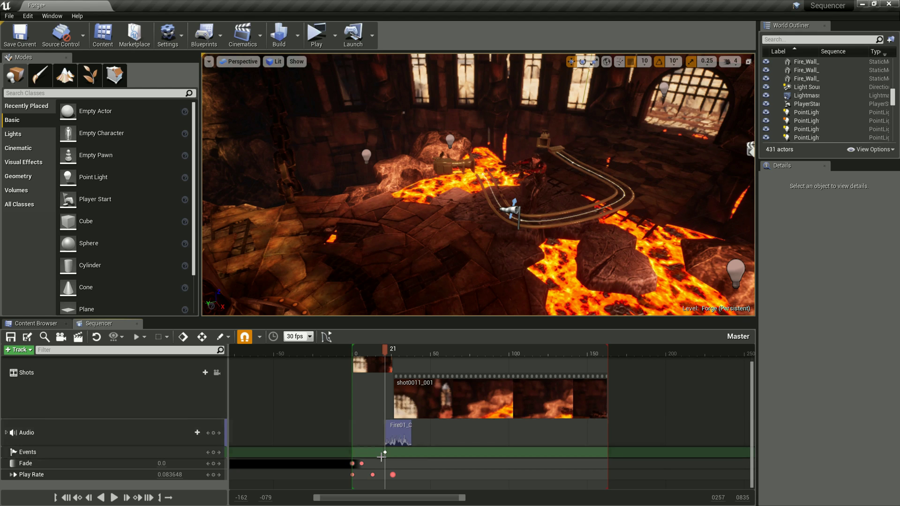
{"action": "key", "text": "Return"}
- Set the Events track key's Event Name property to Fire
{"action": "right_click", "coordinate": [384, 453]}
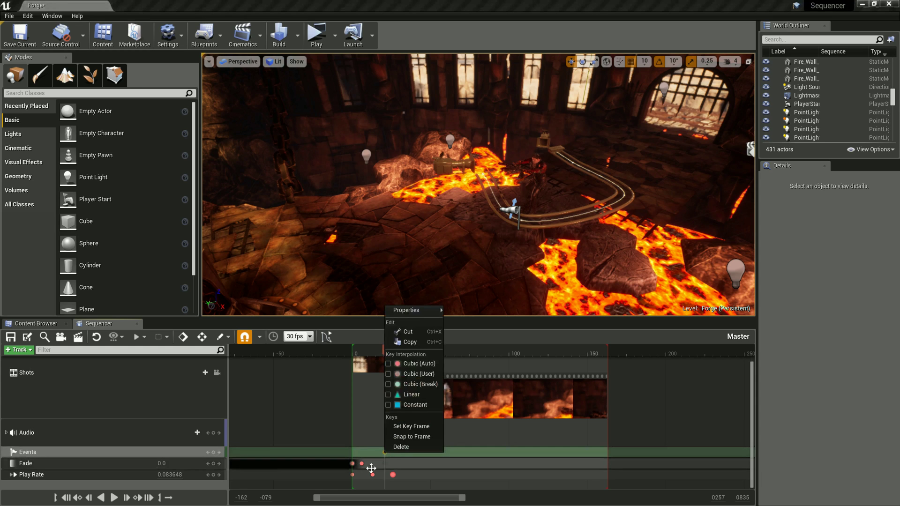
{"action": "mouse_move", "coordinate": [404, 315]}
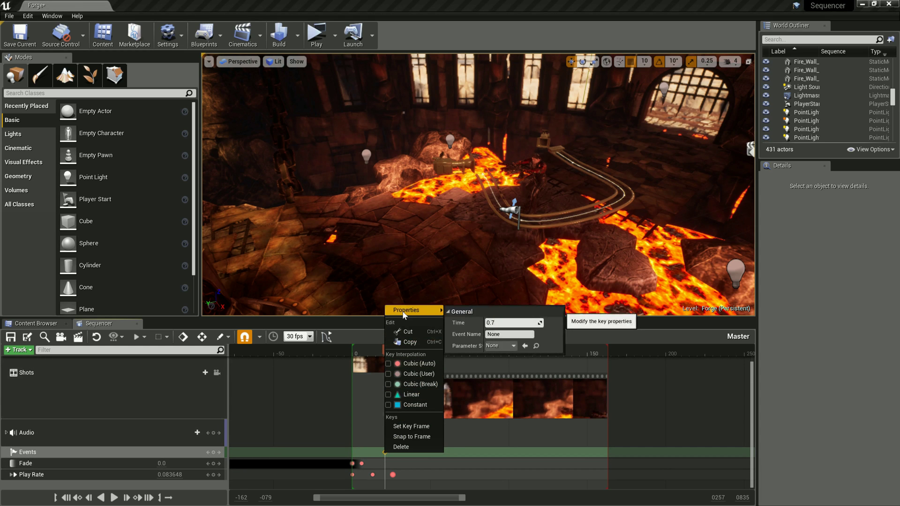
{"action": "left_click", "coordinate": [501, 334]}
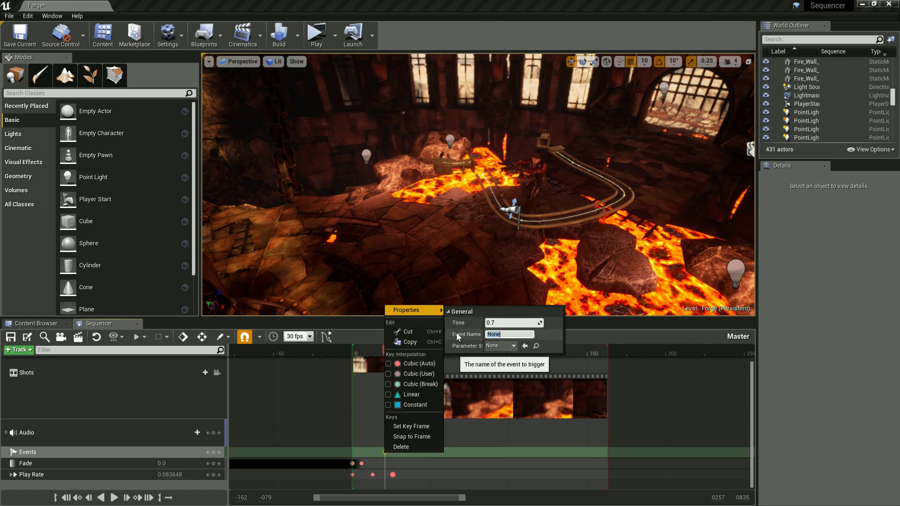
{"action": "type", "text": "Fire"}
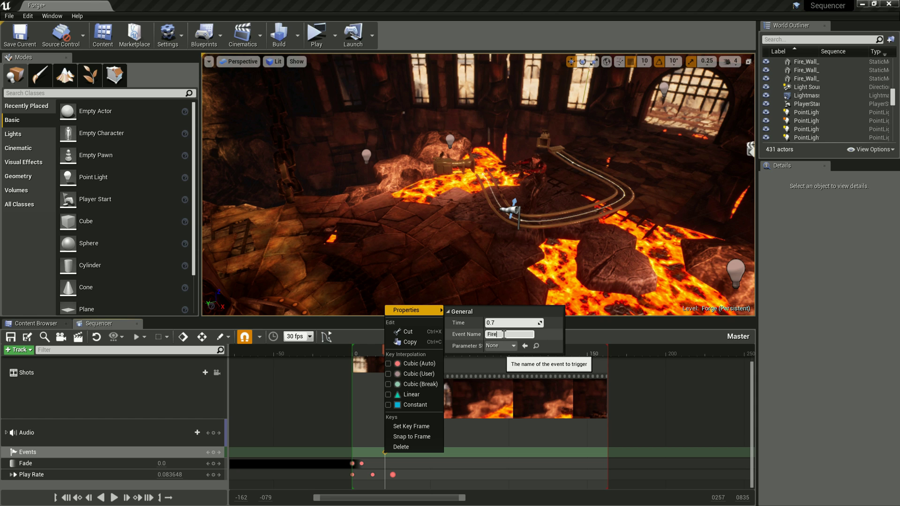
{"action": "double_click", "coordinate": [504, 335]}
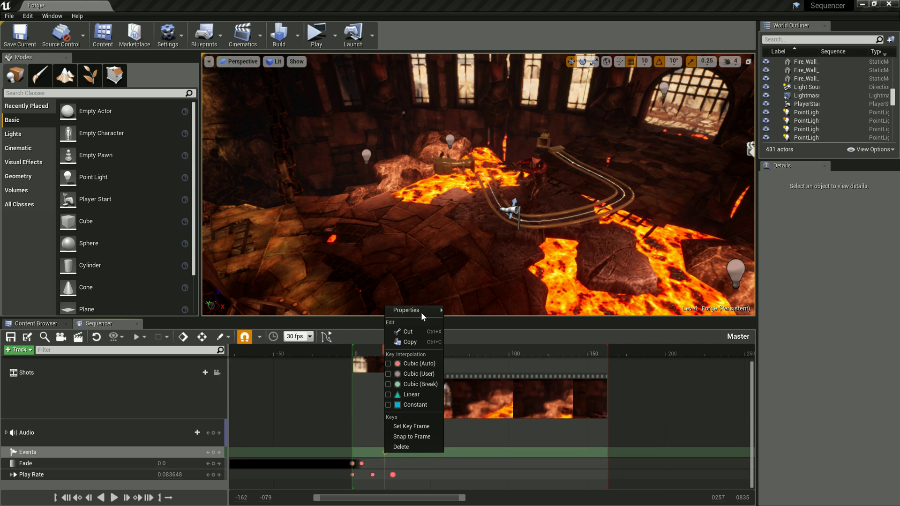
{"action": "left_click", "coordinate": [205, 35]}
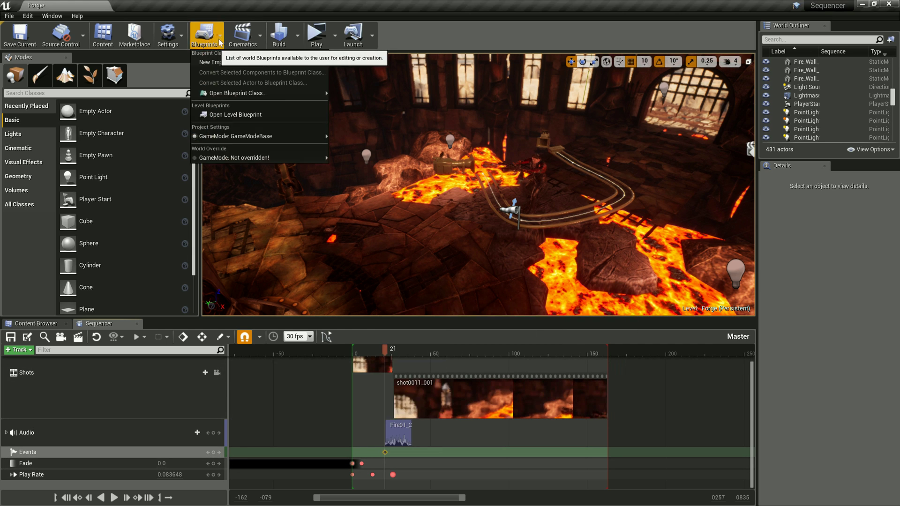
- In the Level Blueprint, add a Custom Event node named Fire
{"action": "left_click", "coordinate": [229, 117]}
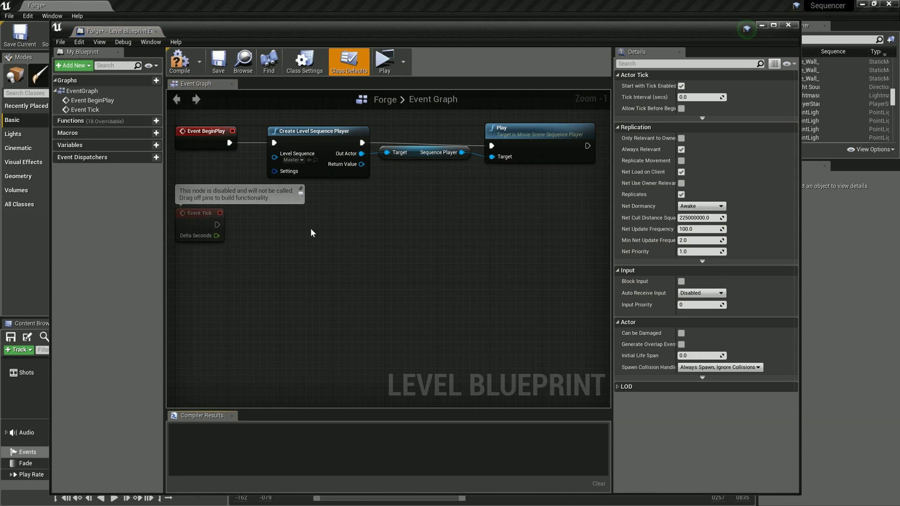
{"action": "right_click", "coordinate": [280, 224]}
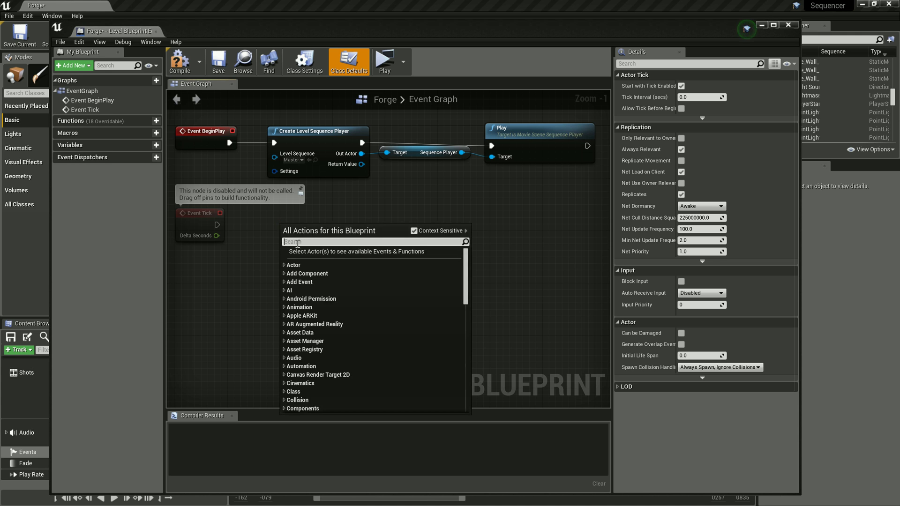
{"action": "type", "text": "Fir"}
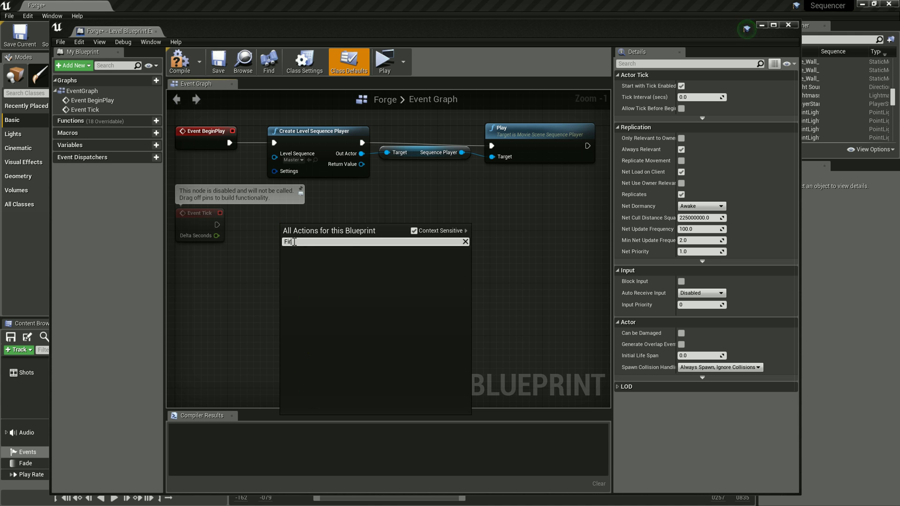
{"action": "key", "text": "BackSpace"}
{"action": "key", "text": "BackSpace"}
{"action": "key", "text": "BackSpace"}
{"action": "type", "text": "Cus"}
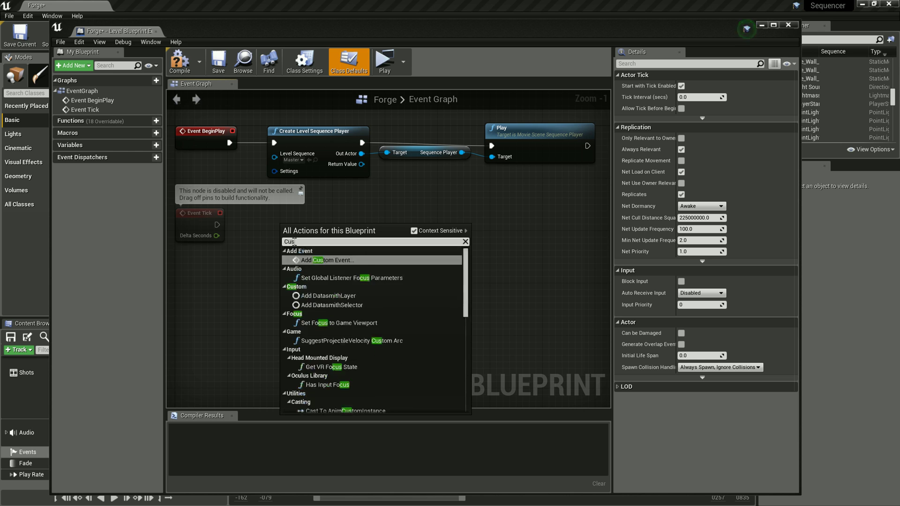
{"action": "type", "text": "tom"}
{"action": "key", "text": "Return"}
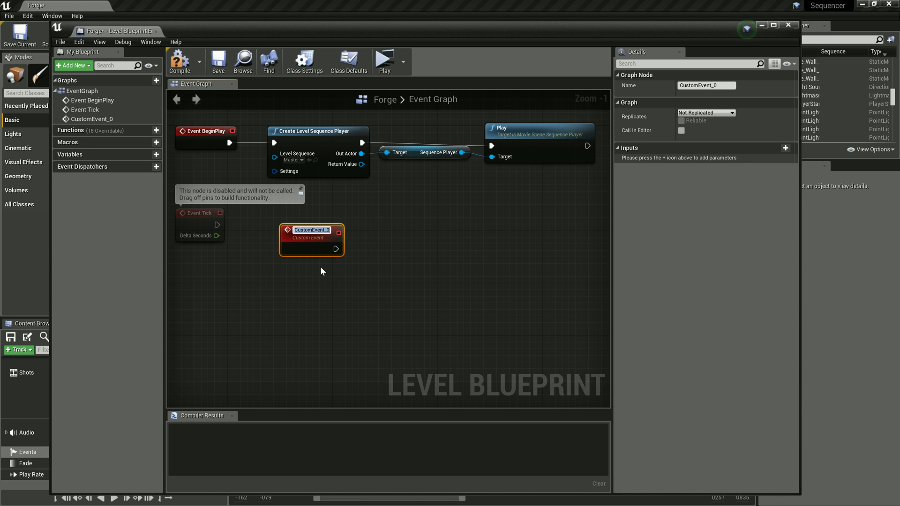
{"action": "type", "text": "Fire"}
{"action": "key", "text": "Return"}
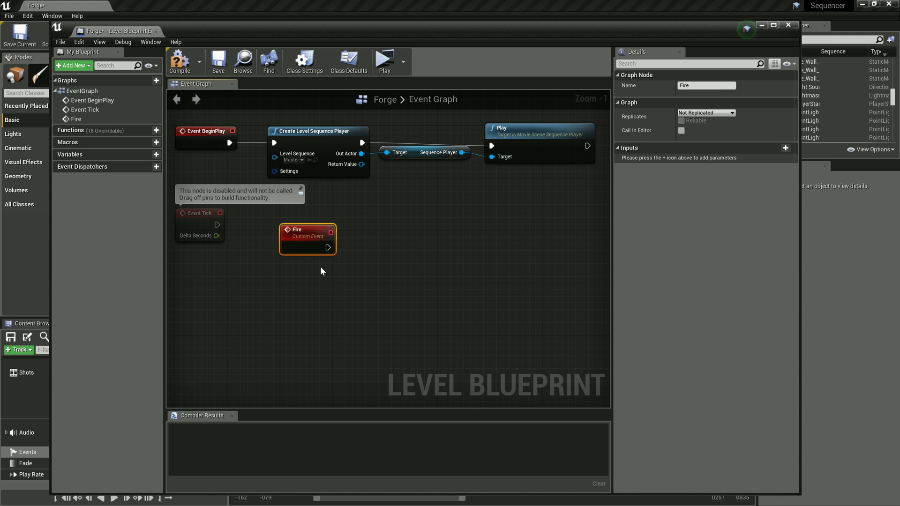
{"action": "left_click_drag", "start_coordinate": [312, 230], "coordinate": [319, 255]}
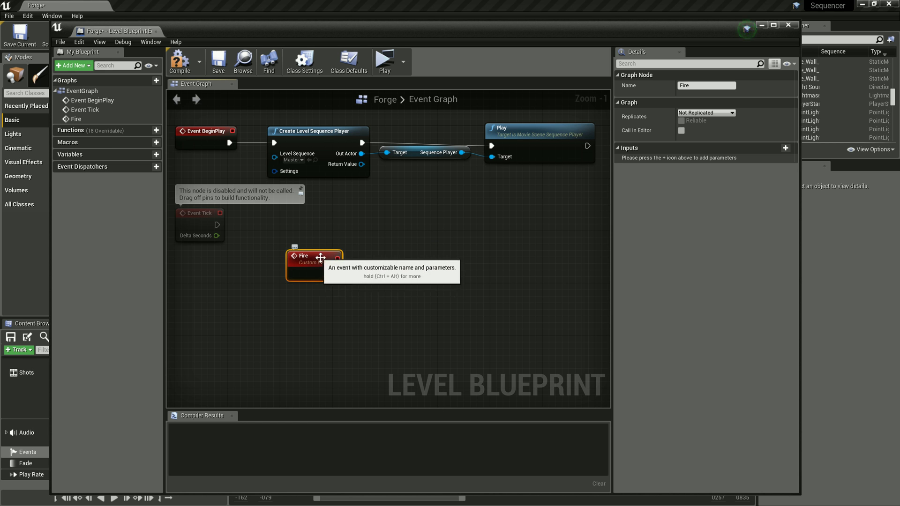
{"action": "mouse_move", "coordinate": [376, 16]}
{"action": "left_mouse_down"}
{"action": "mouse_move", "coordinate": [375, 439]}
{"action": "mouse_move", "coordinate": [365, 43]}
{"action": "left_mouse_up"}
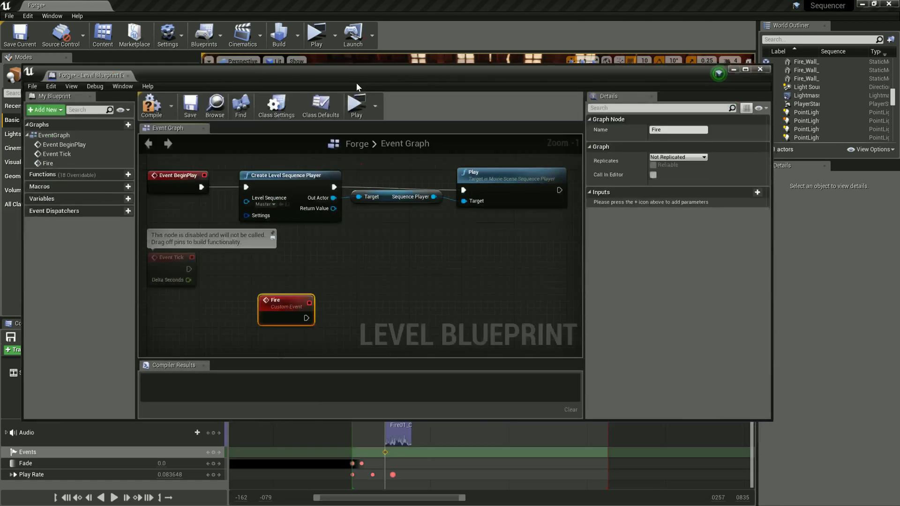
- Recheck the event key's properties to confirm it is named Fire
{"action": "left_click_drag", "start_coordinate": [366, 38], "coordinate": [364, 40]}
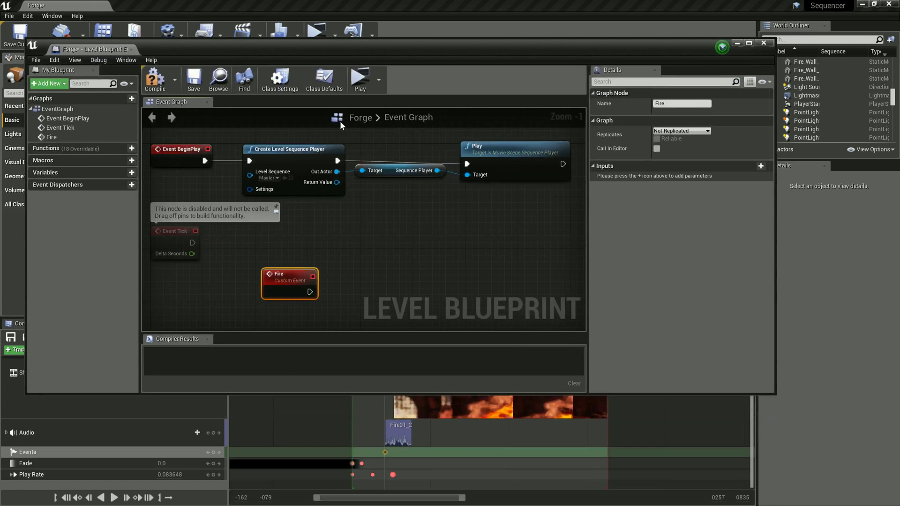
{"action": "right_click", "coordinate": [385, 452]}
{"action": "mouse_move", "coordinate": [412, 311]}
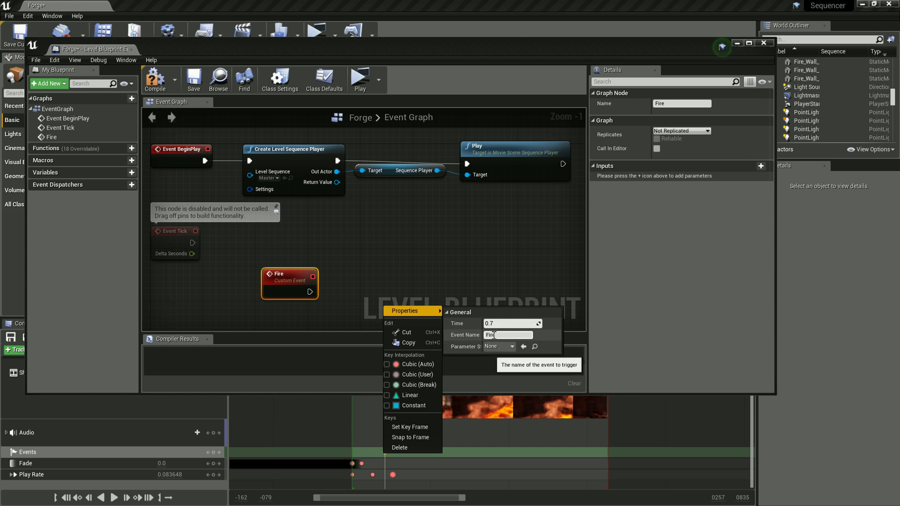
{"action": "left_click", "coordinate": [296, 277]}
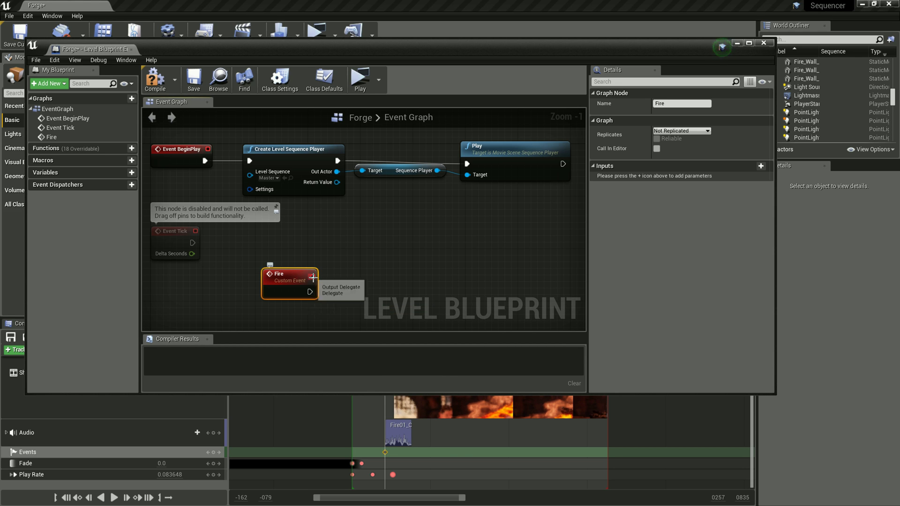
- Wire a Print String node printing Hello to the Fire event and arrange both nodes
{"action": "mouse_move", "coordinate": [308, 293]}
{"action": "left_mouse_down"}
{"action": "mouse_move", "coordinate": [322, 294]}
{"action": "mouse_move", "coordinate": [326, 313]}
{"action": "left_mouse_up"}
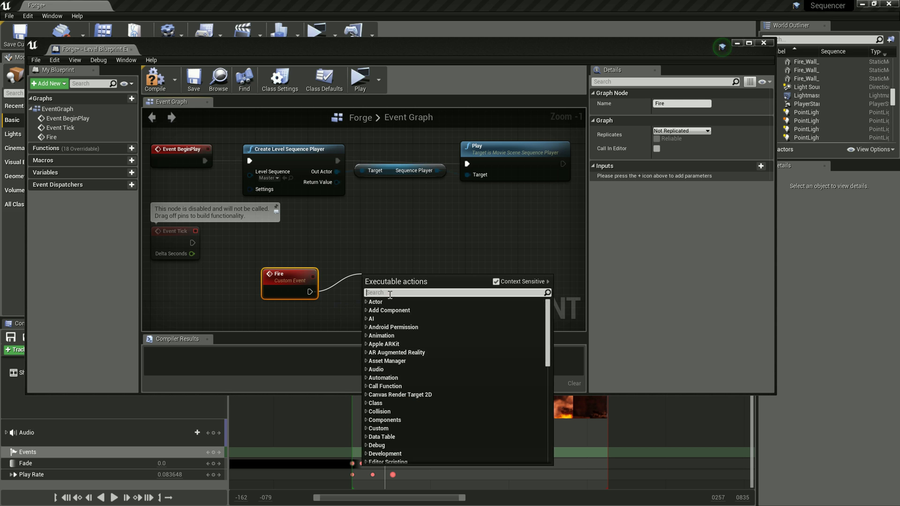
{"action": "type", "text": "print"}
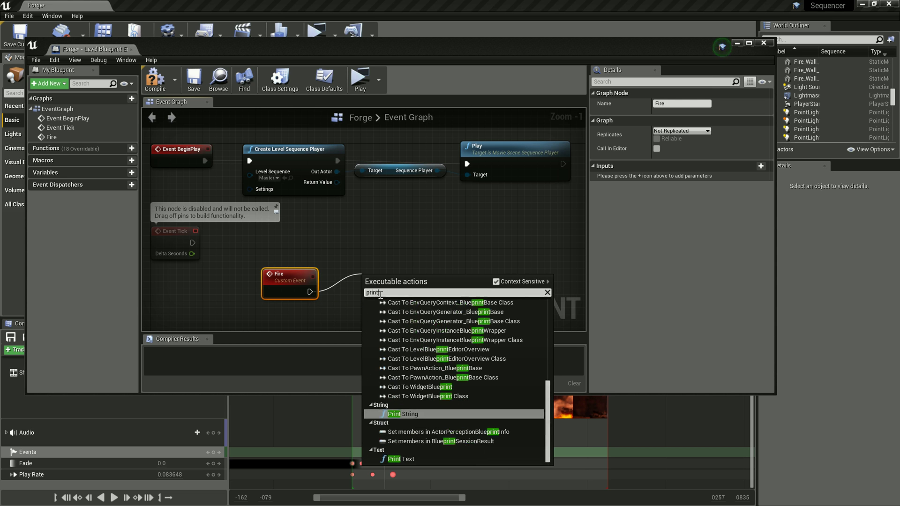
{"action": "key", "text": "Return"}
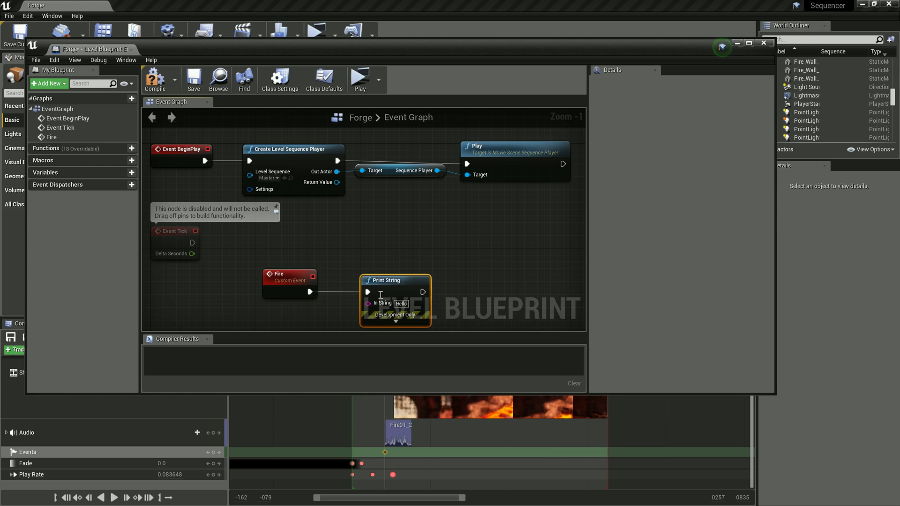
{"action": "left_click_drag", "start_coordinate": [301, 279], "coordinate": [301, 246]}
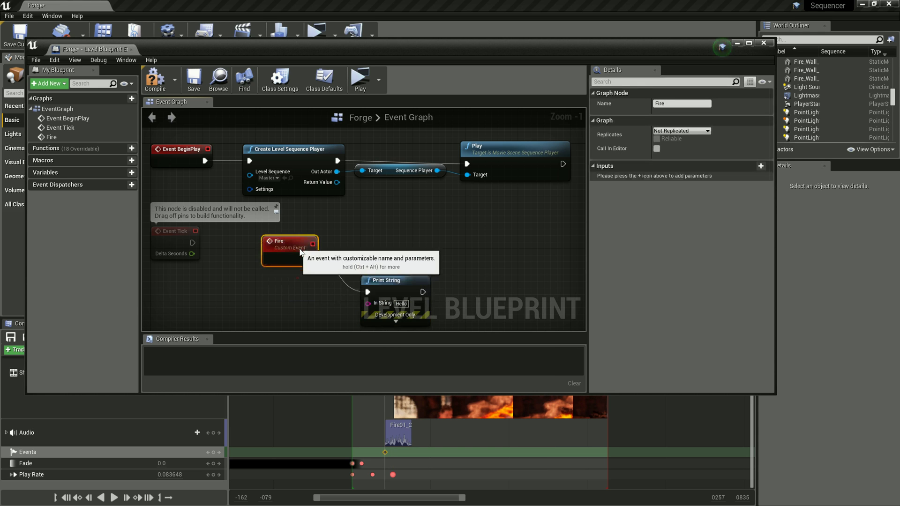
{"action": "left_click_drag", "start_coordinate": [400, 291], "coordinate": [381, 246]}
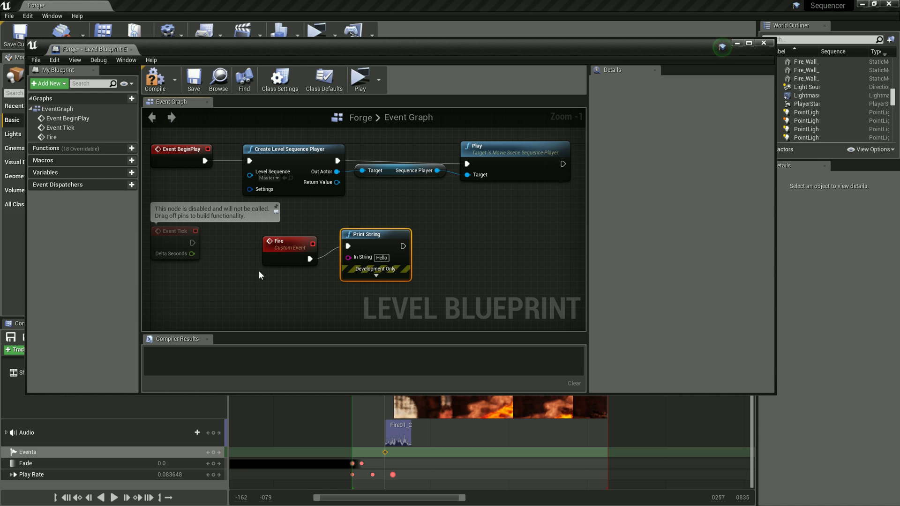
- Compile the Level Blueprint, save the Forge map, and close the Blueprint editor
{"action": "left_click", "coordinate": [157, 84]}
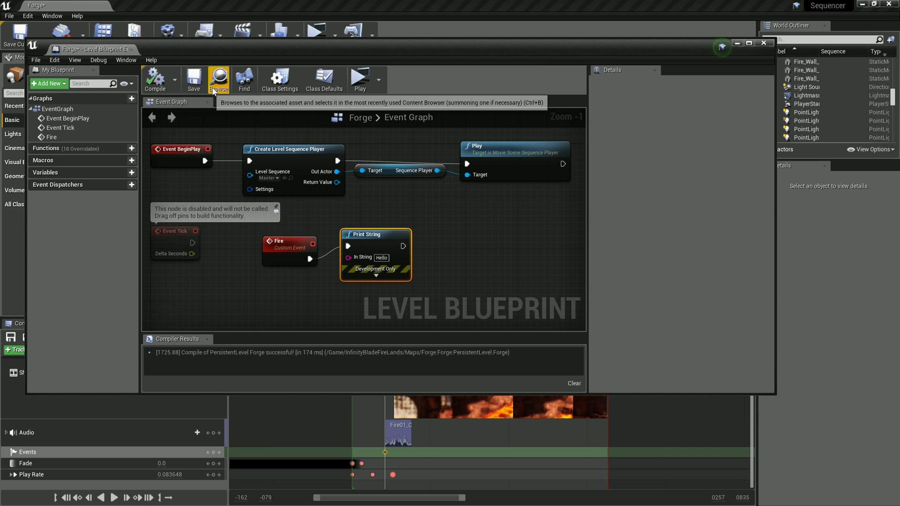
{"action": "left_click", "coordinate": [194, 81]}
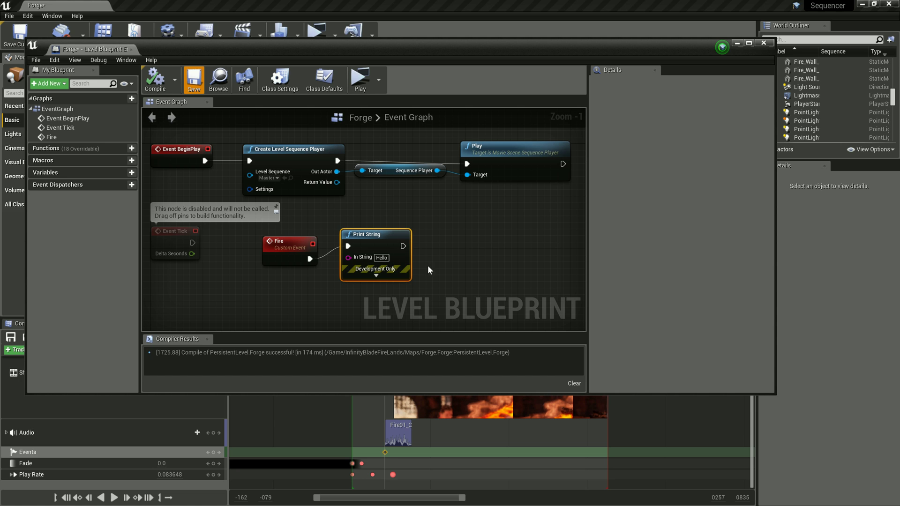
{"action": "key", "text": "ctrl+s"}
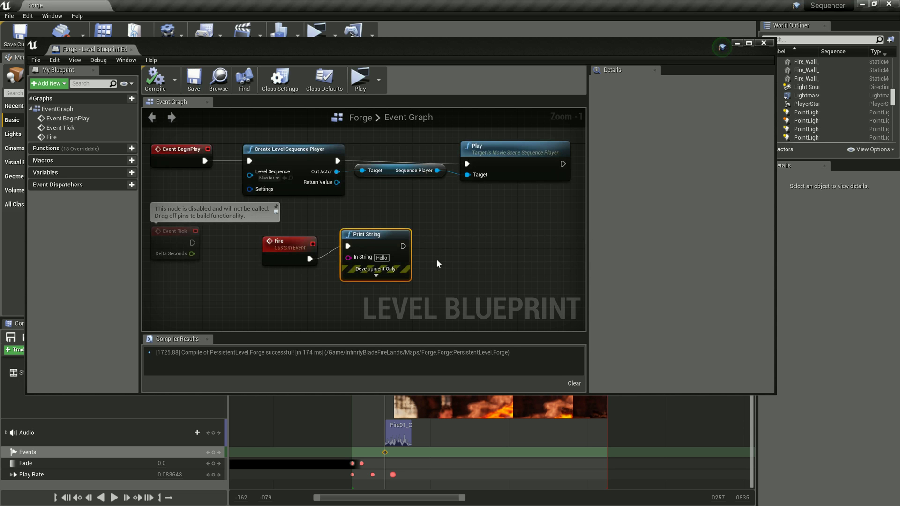
{"action": "left_click", "coordinate": [763, 43]}
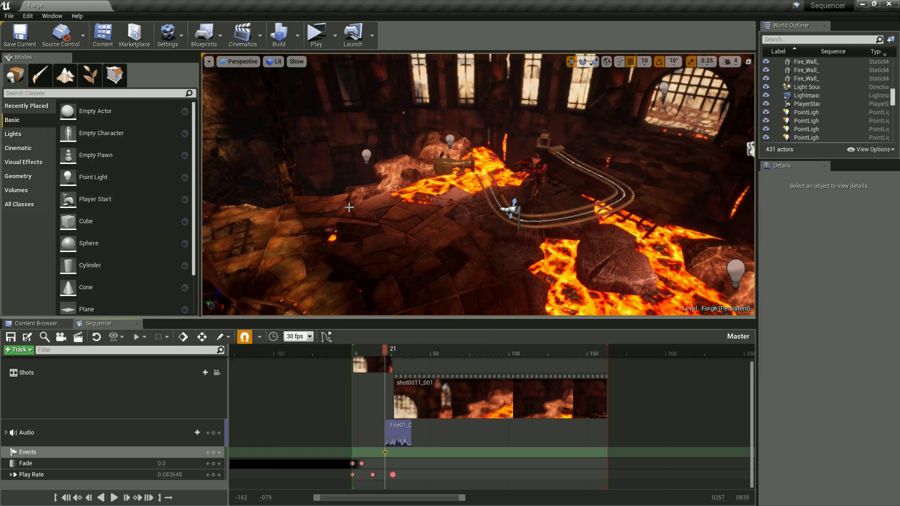
- Play the level to confirm the Fire event prints Hello, then end the preview
{"action": "left_click", "coordinate": [317, 33]}
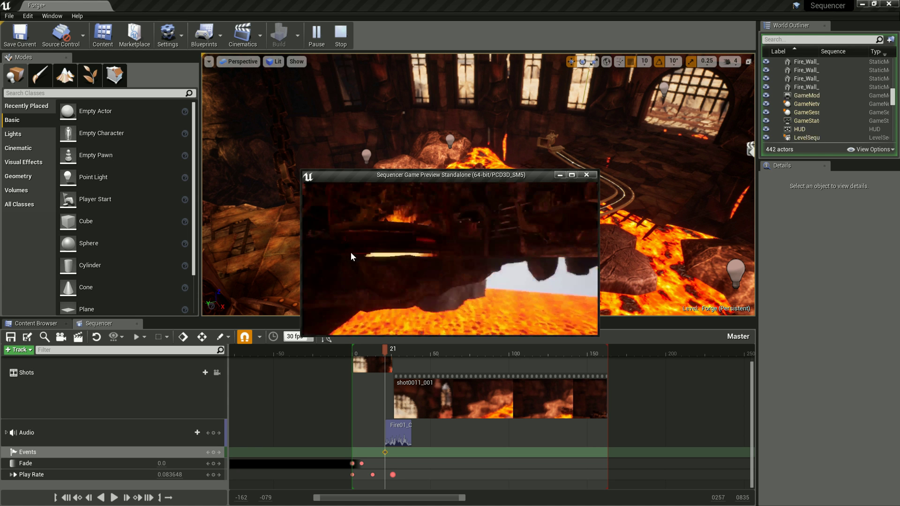
{"action": "left_click", "coordinate": [587, 175]}
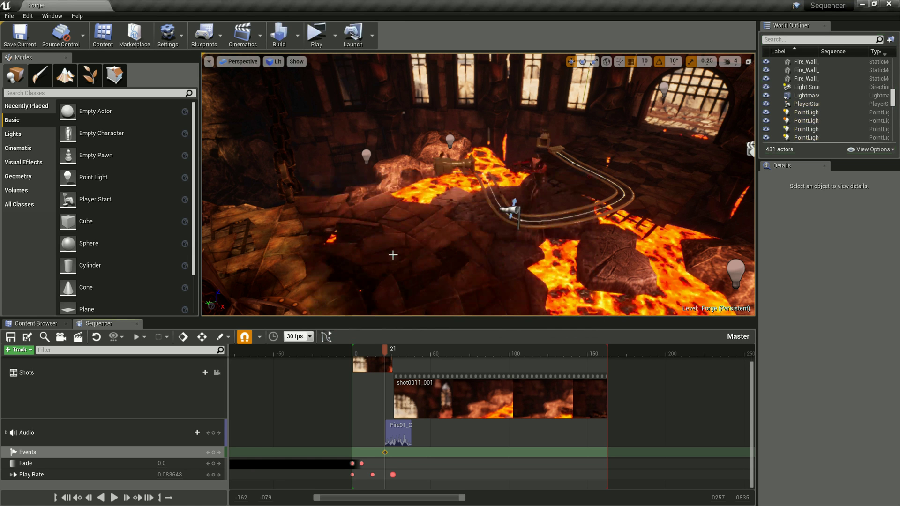